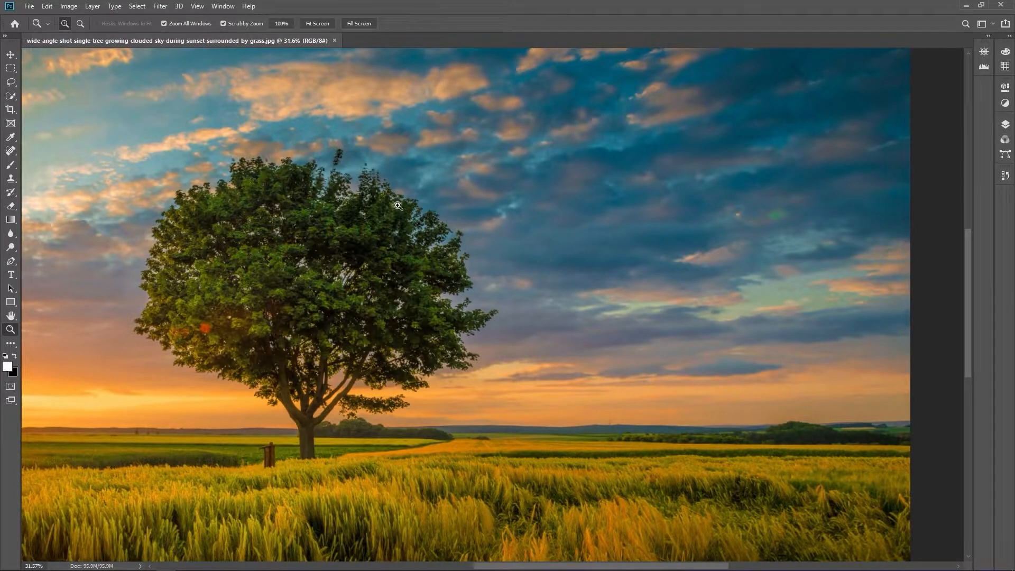
Step: Switch the open tree photo from Standard Screen Mode to Full Screen Mode With Menu Bar
left_click(197, 8)
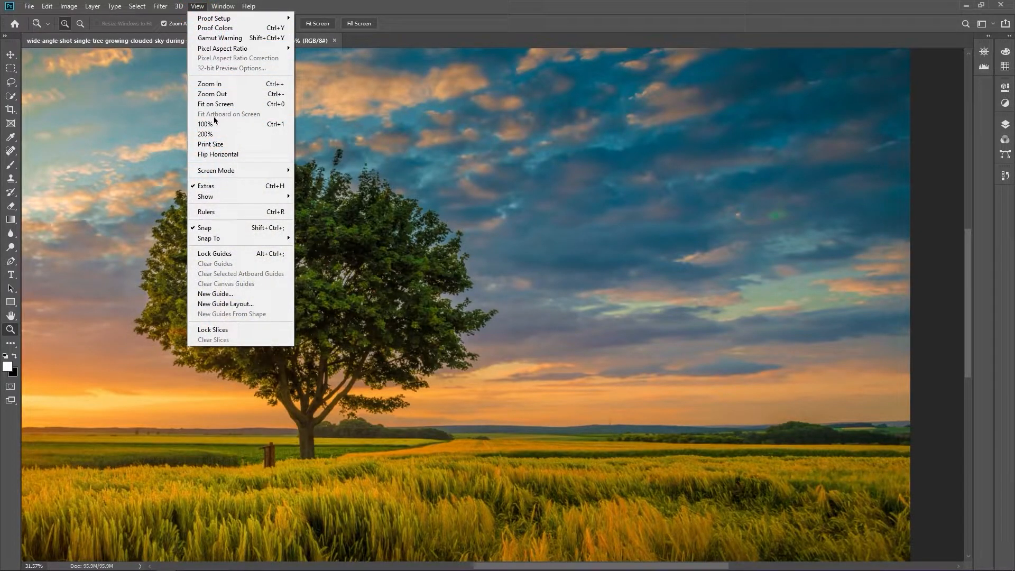
mouse_move(232, 173)
left_click(93, 364)
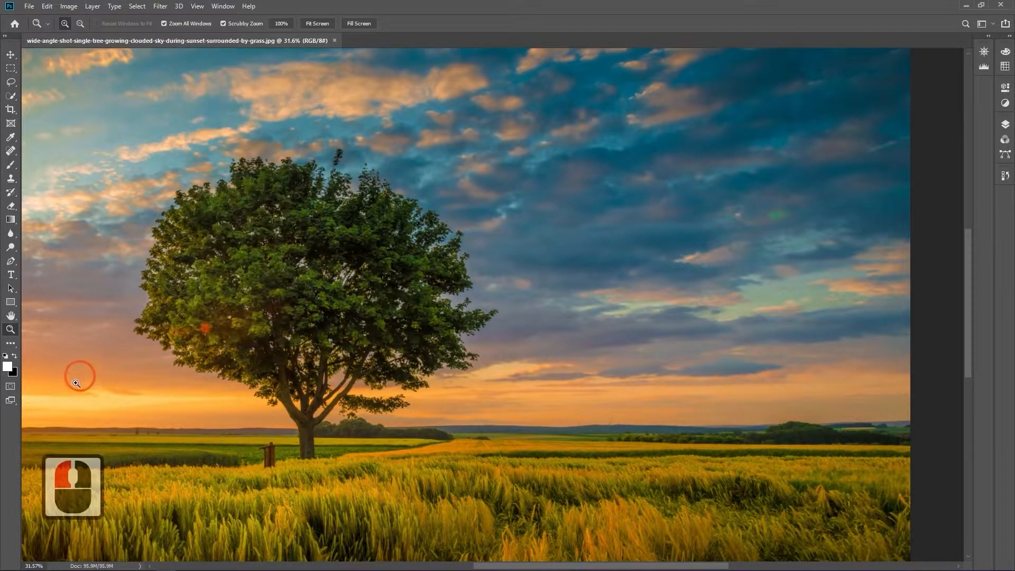
left_click(13, 406)
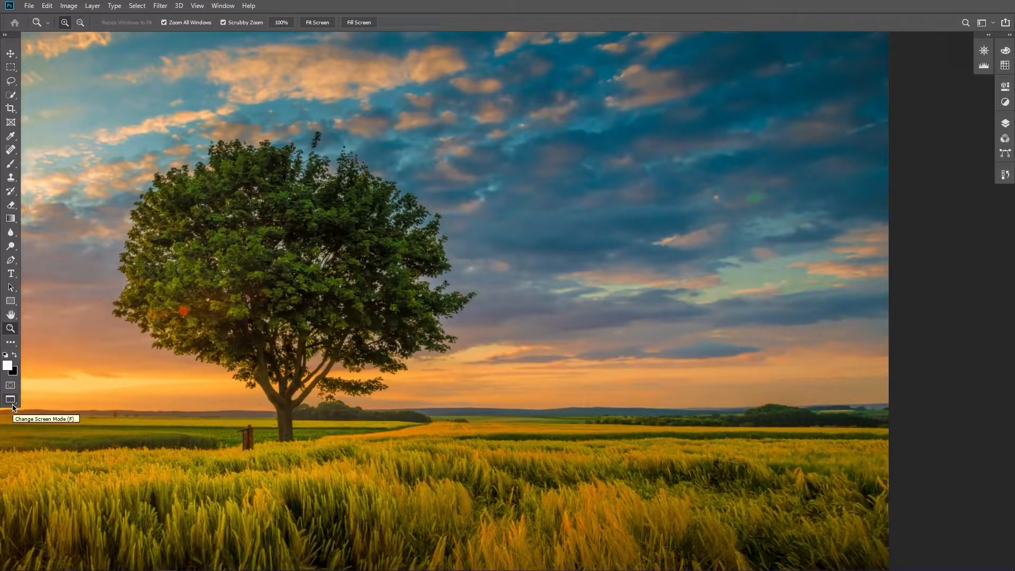
Step: Review the available screen modes and cycle through Full Screen and Standard back to Full Screen Mode With Menu Bar
right_click(13, 406)
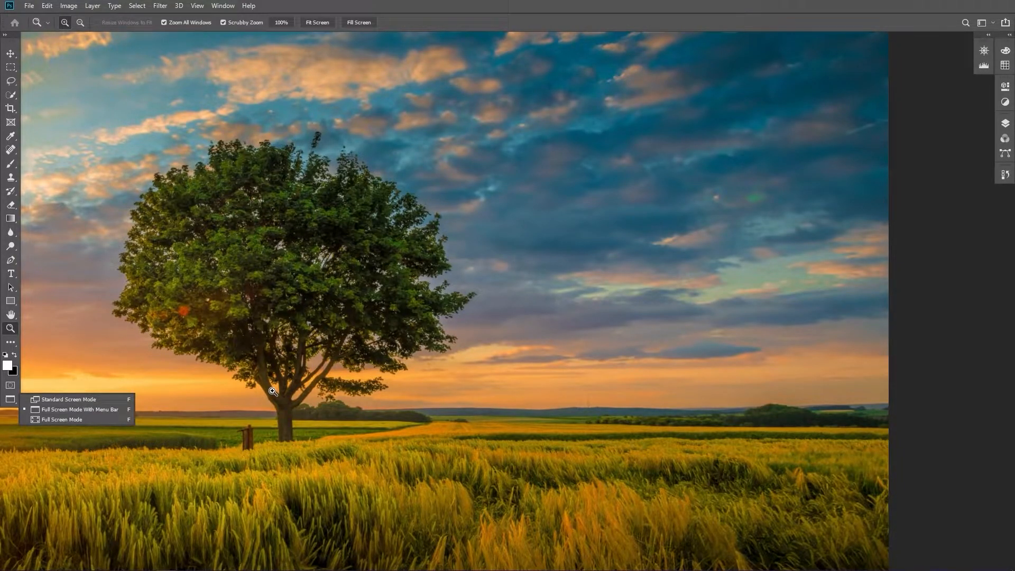
key("f")
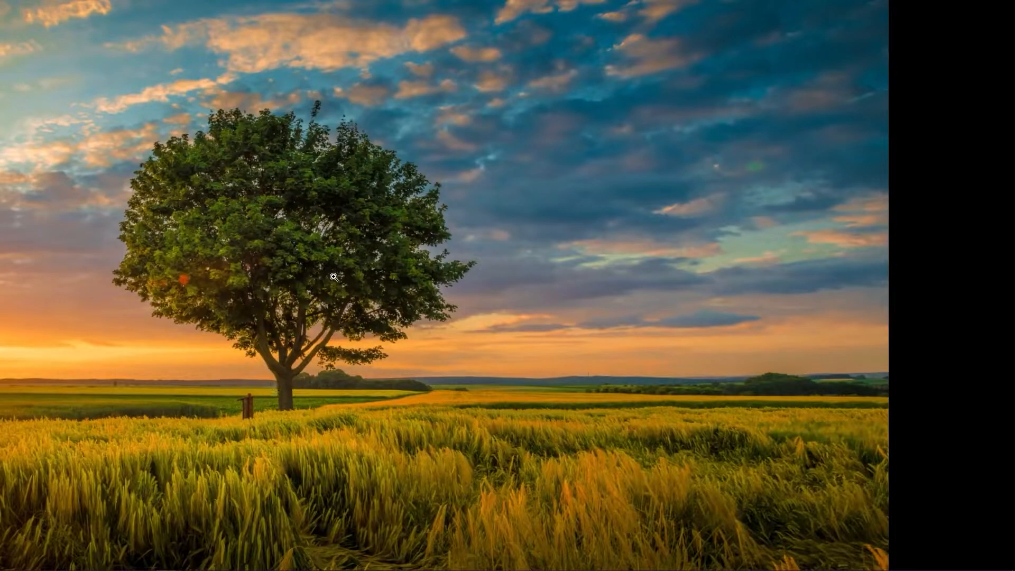
key("f")
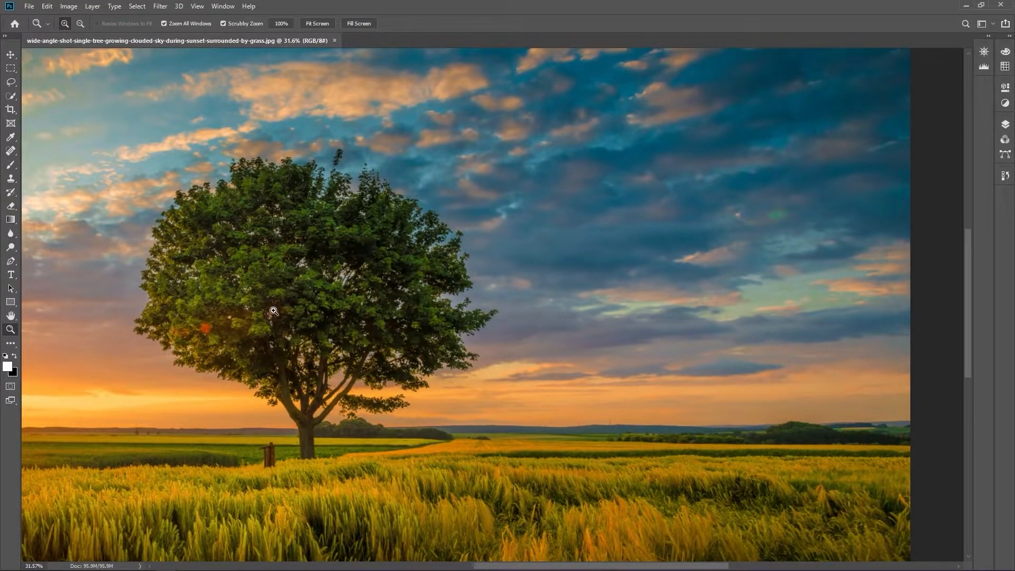
key("f")
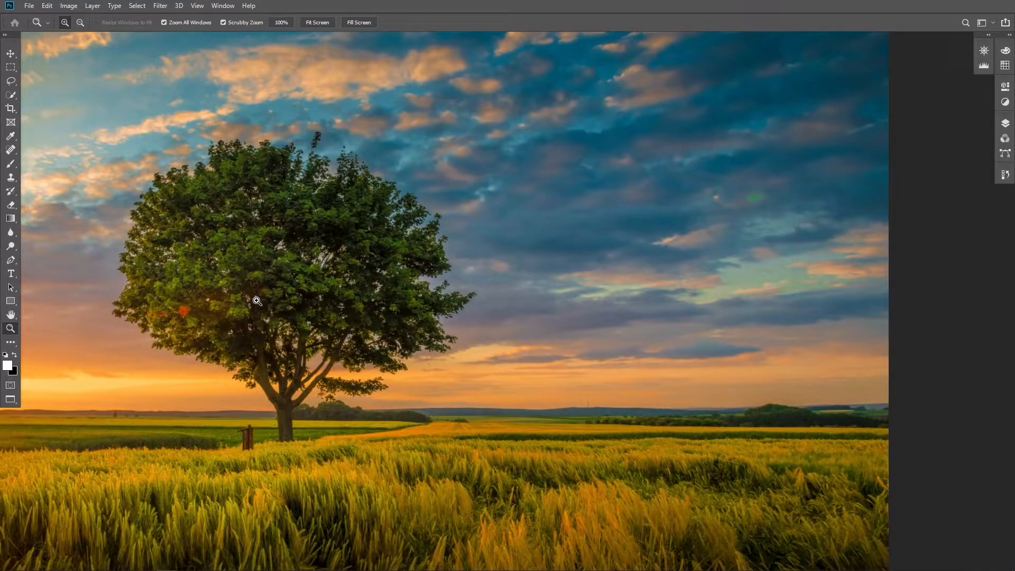
Step: Zoom in on the tree and pan the canvas to center it in the window
key("z")
left_click_drag(257, 301, 278, 302)
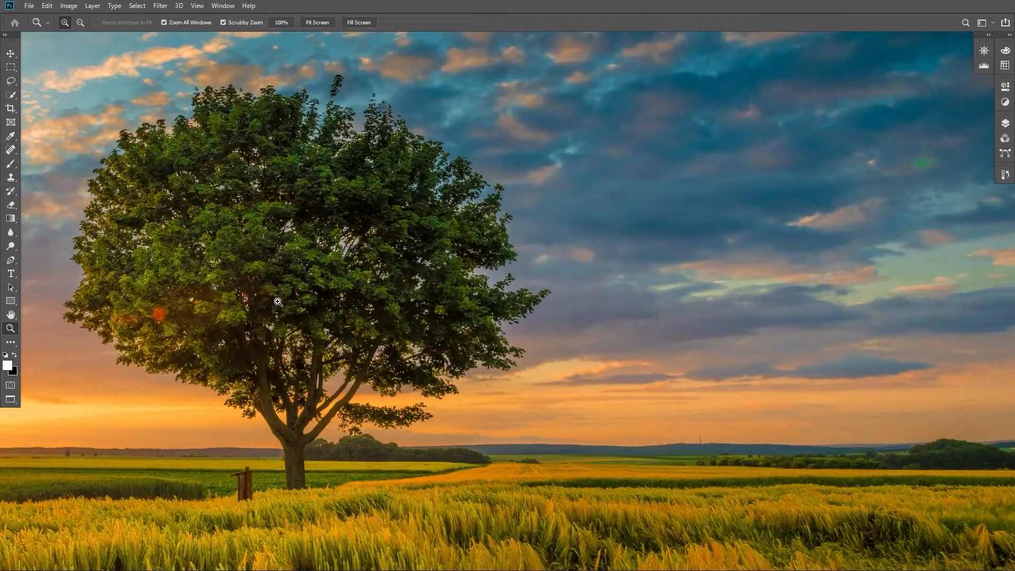
key("h")
left_click_drag(265, 295, 489, 312)
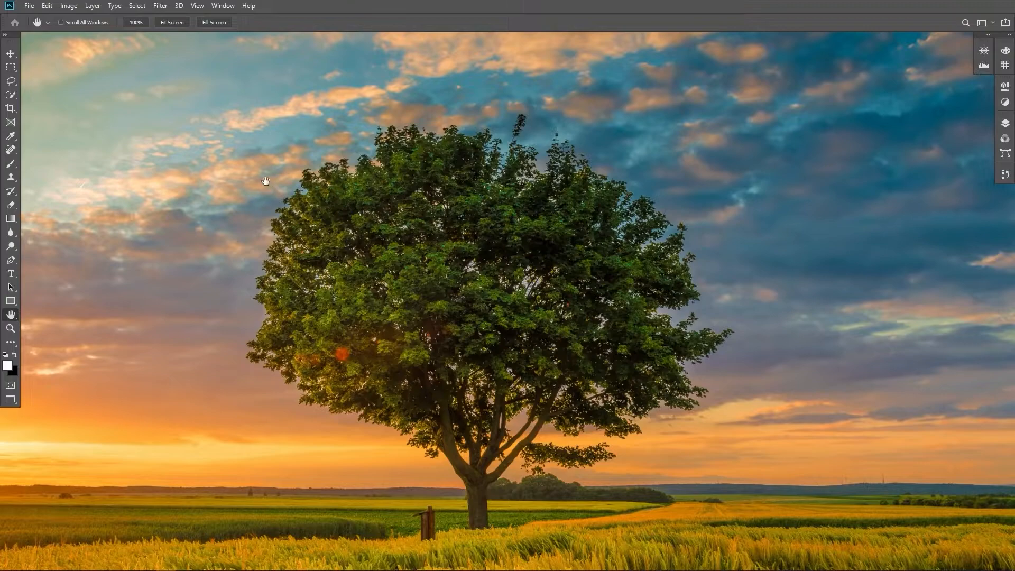
Step: Switch to Full Screen Mode, setting its information message not to show again
left_click(198, 6)
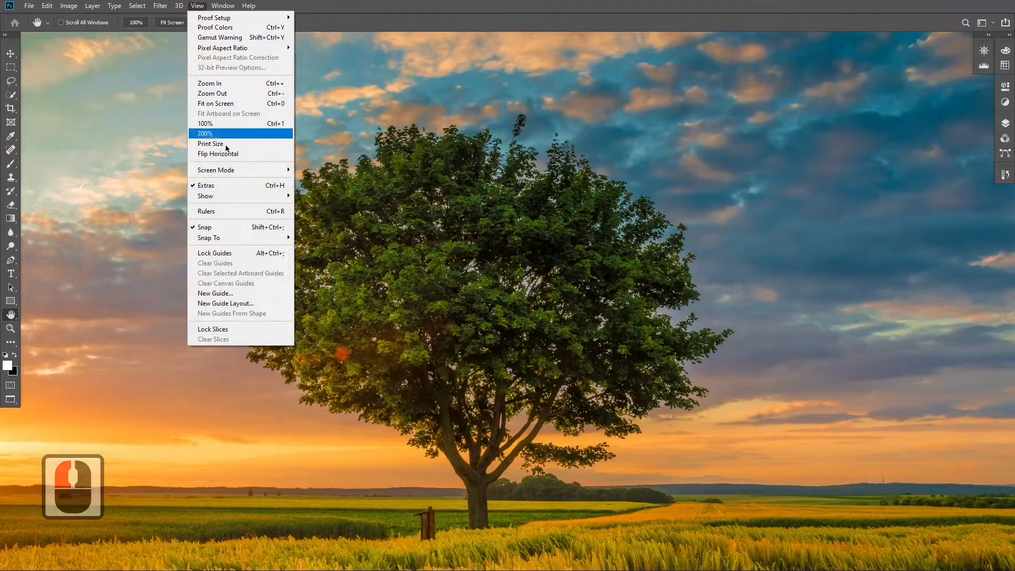
mouse_move(235, 169)
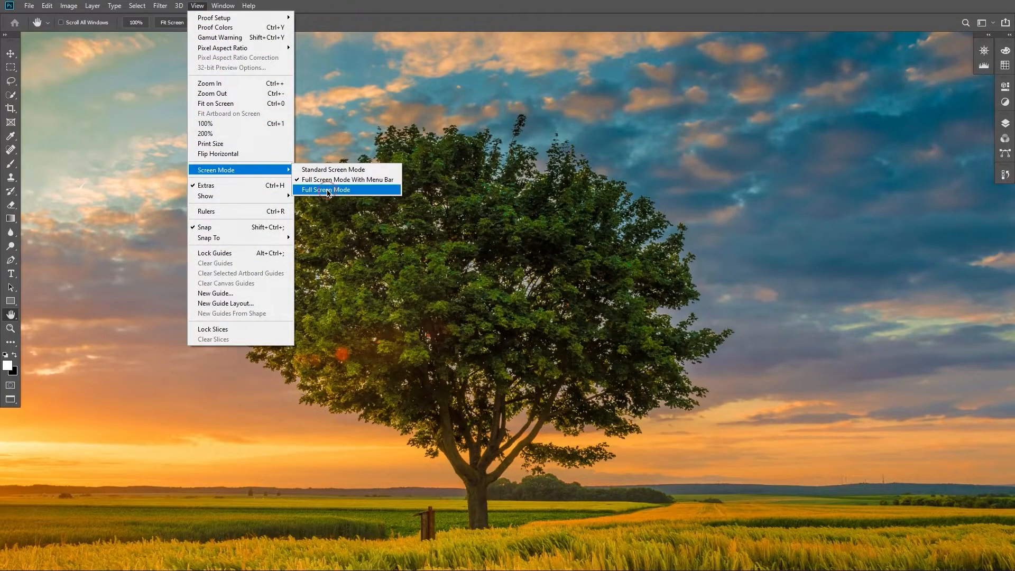
left_click(328, 190)
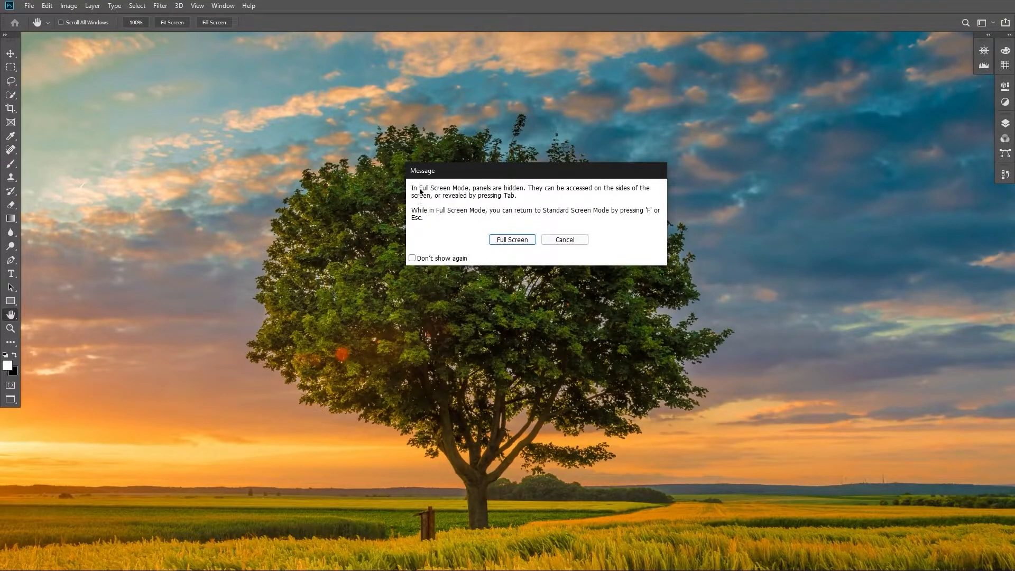
left_click_drag(461, 172, 385, 199)
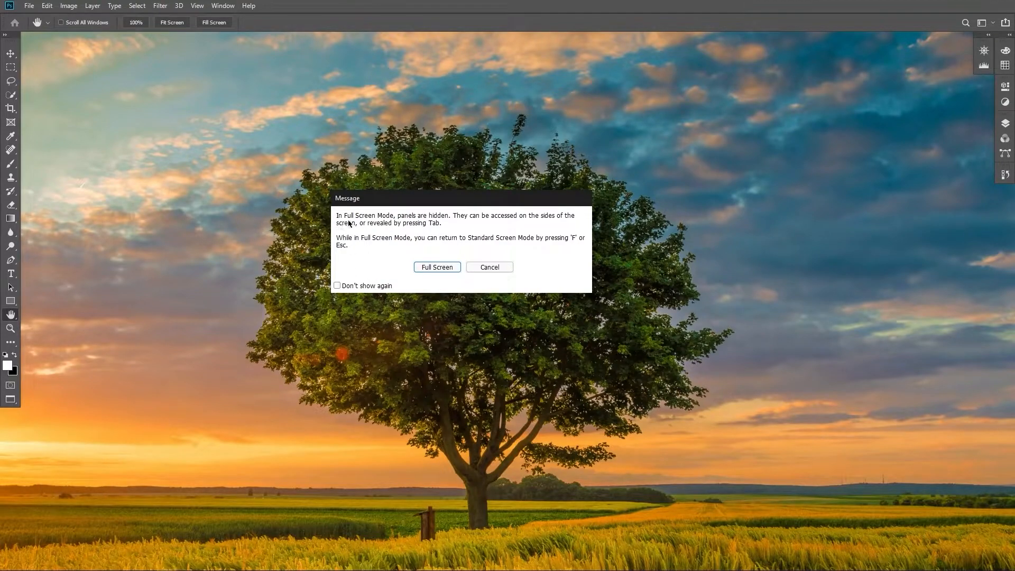
left_click_drag(377, 200, 389, 212)
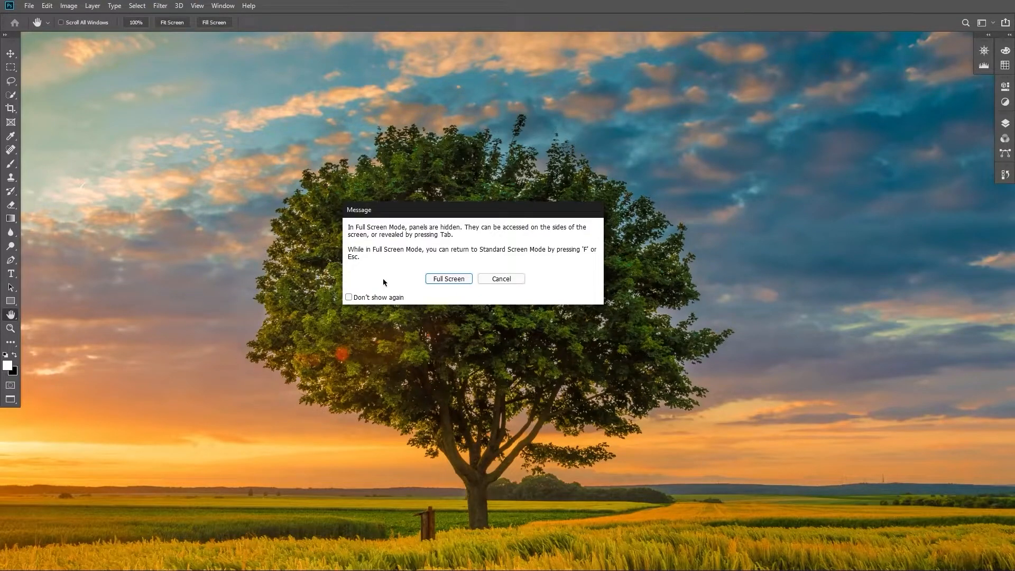
left_click(349, 297)
left_click(440, 283)
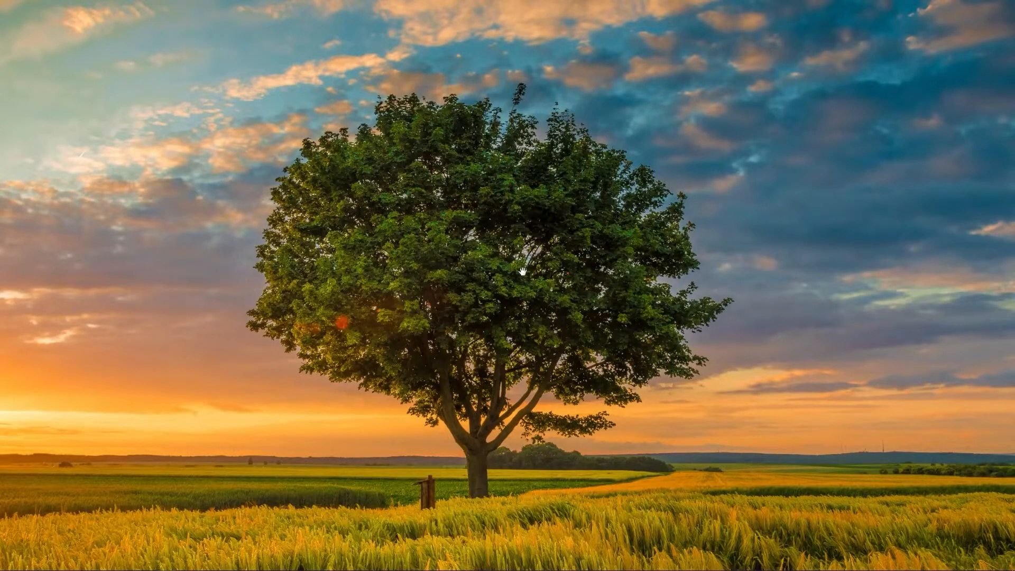
Step: Zoom out in Full Screen Mode and pan the photo until the tree and the setting sun are framed together
key("h")
key("z")
mouse_move(428, 263)
left_mouse_down()
mouse_move(482, 275)
mouse_move(424, 276)
left_mouse_up()
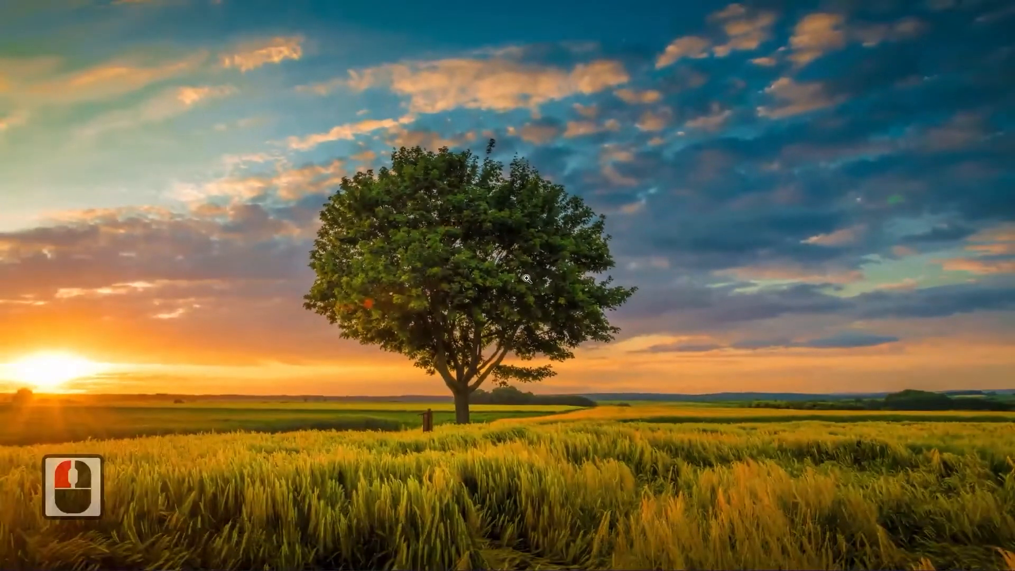
key("h")
left_click_drag(525, 277, 443, 265)
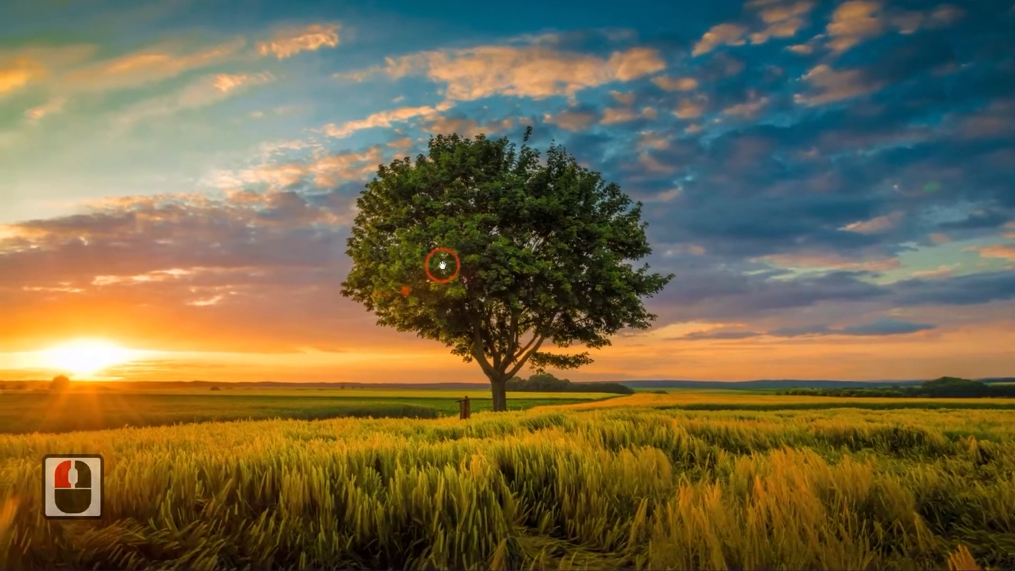
left_click_drag(418, 385, 414, 381)
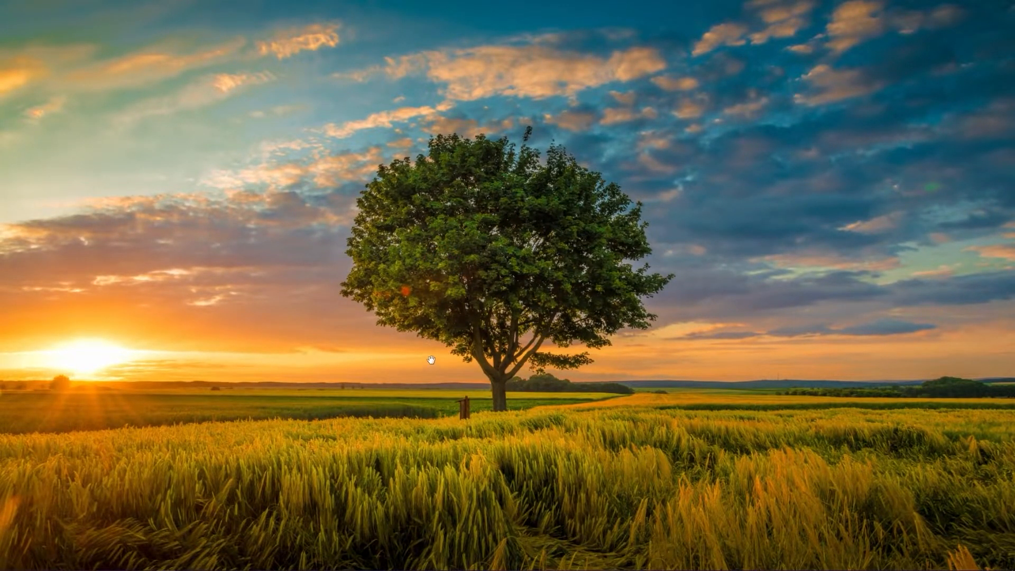
left_click_drag(431, 360, 394, 300)
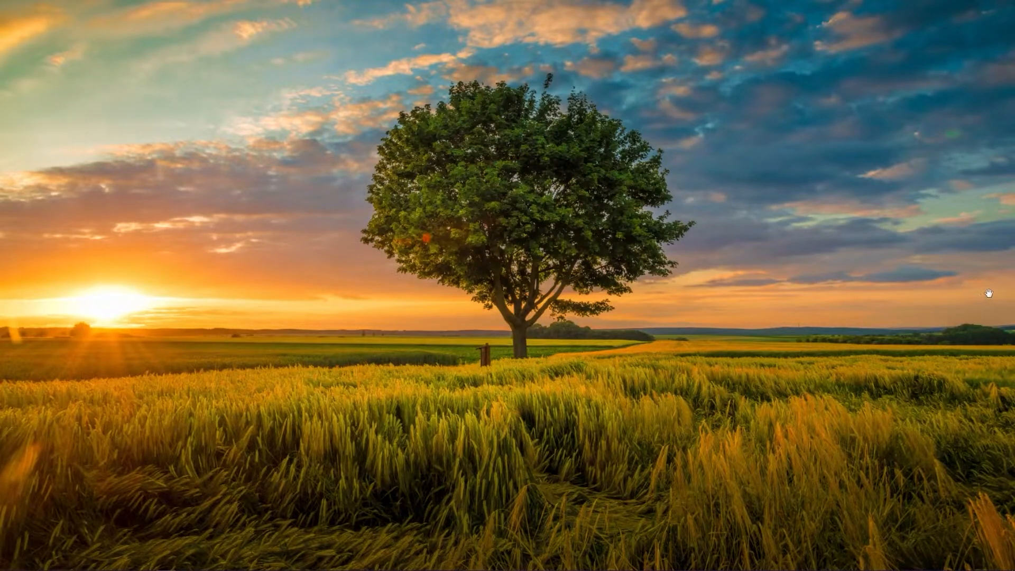
Step: Reveal the hidden panels in Full Screen Mode, expand them to inspect their contents, and collapse them to icons again
mouse_move(1014, 291)
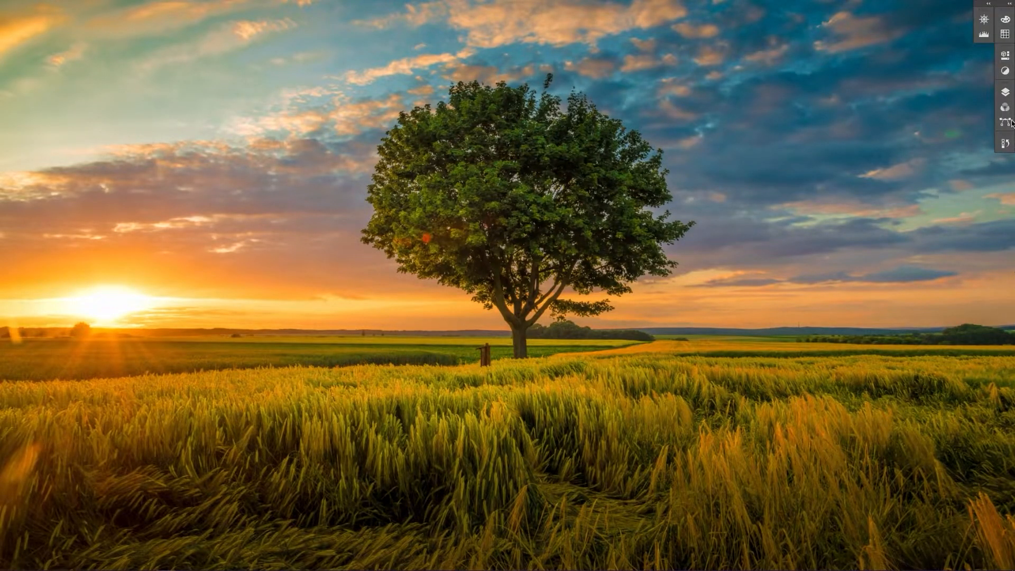
left_click(1009, 4)
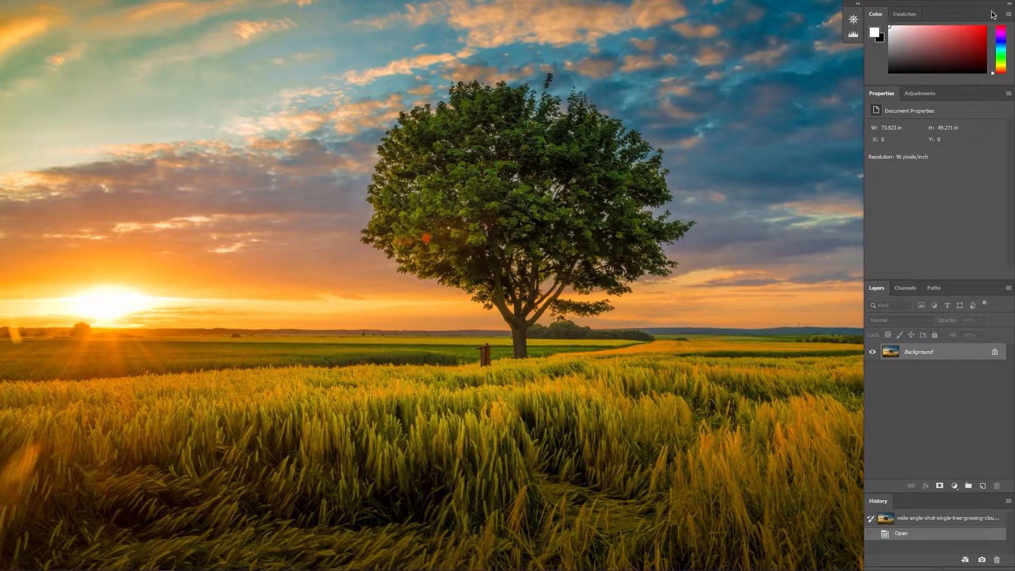
left_click(1009, 5)
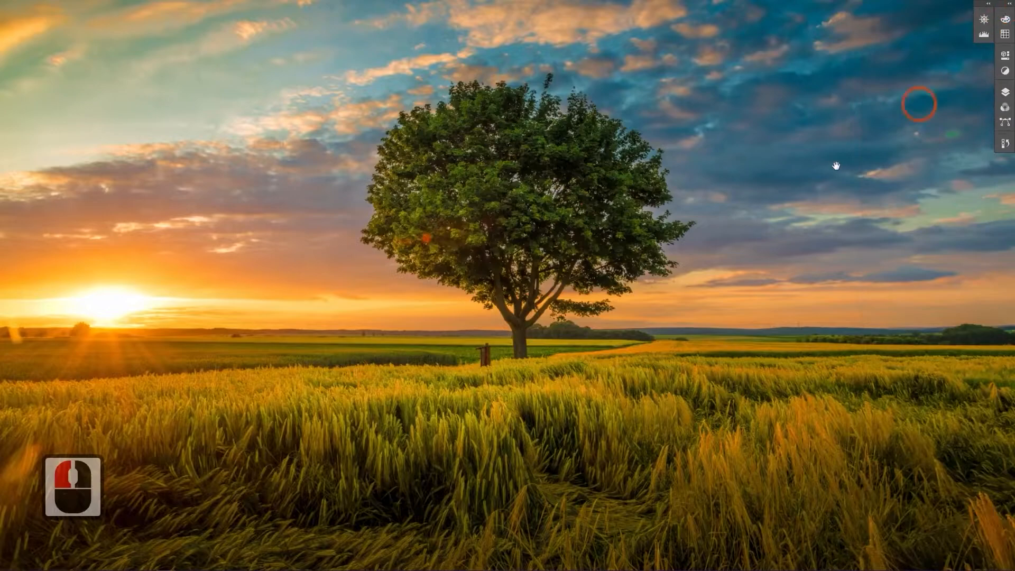
Step: Reveal the hidden toolbar in Full Screen Mode, expand it to two columns, and return it to a single column
mouse_move(1, 53)
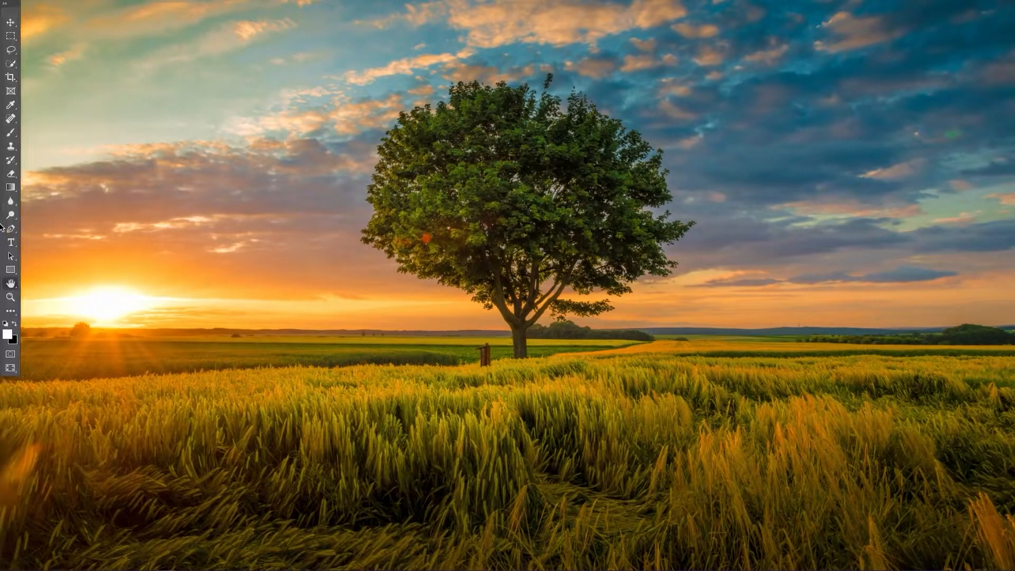
left_click(6, 5)
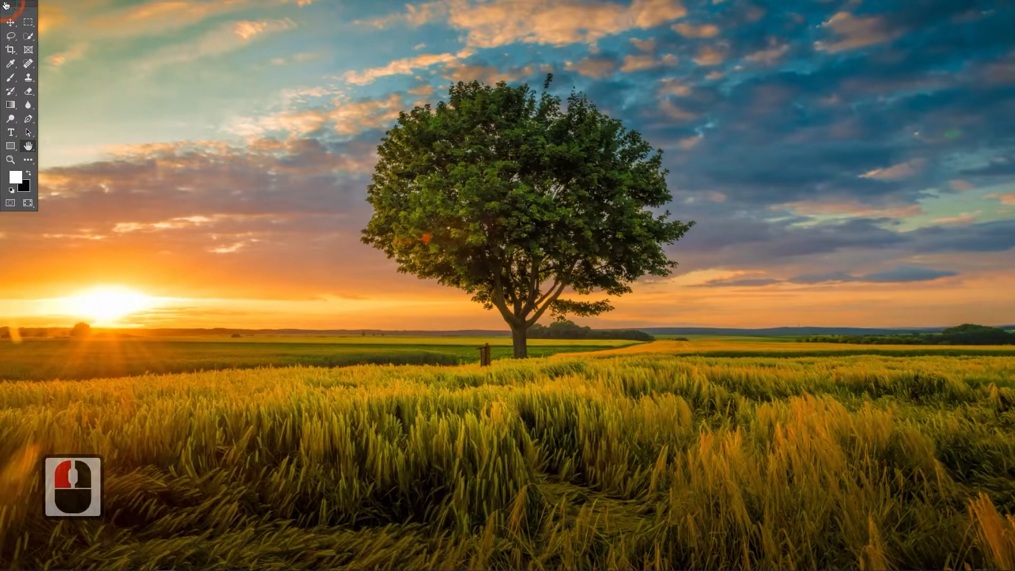
left_click(6, 5)
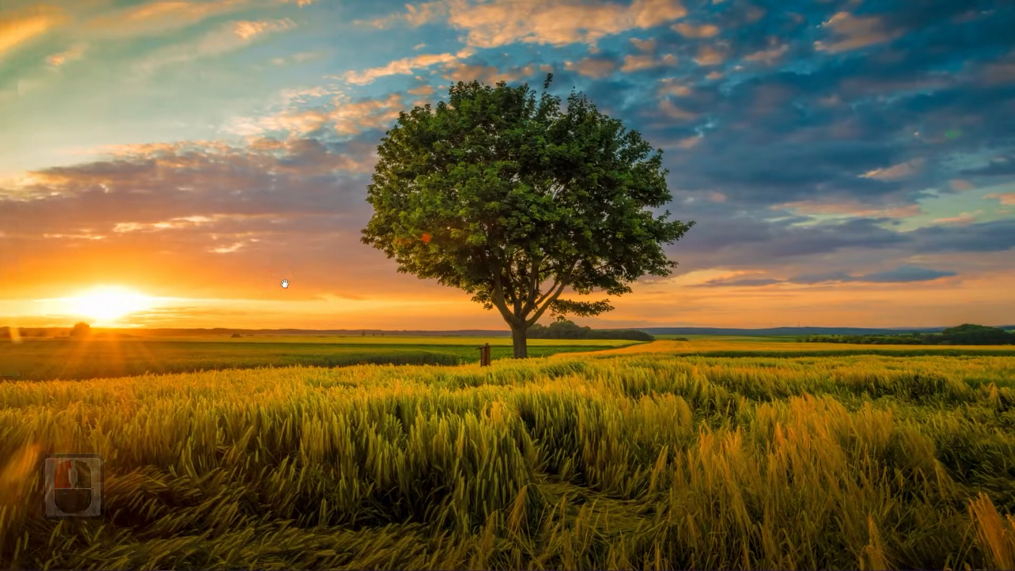
Step: Exit to Standard Screen Mode and cycle once through both full-screen modes back to Standard
left_click(414, 342)
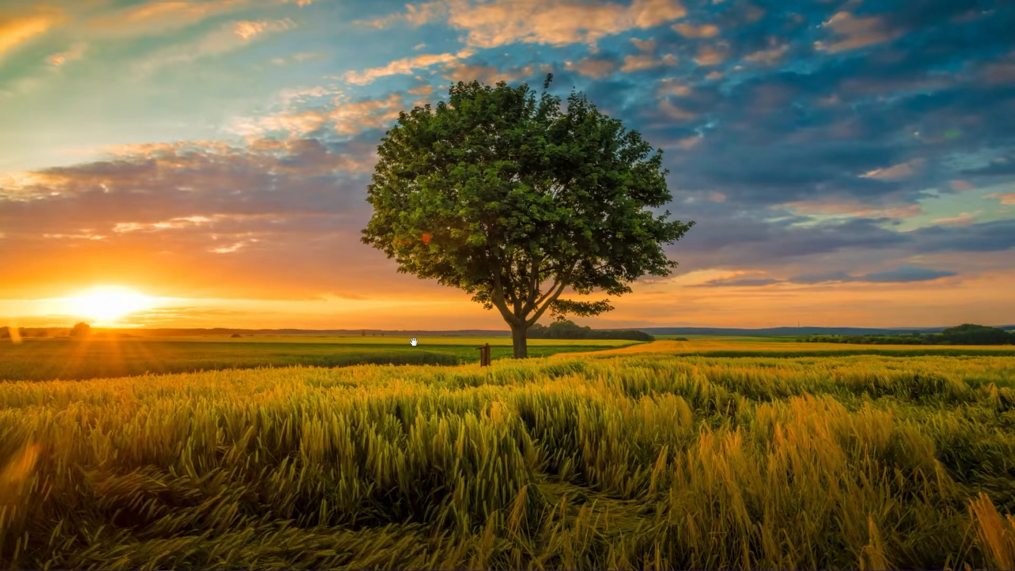
key("Escape")
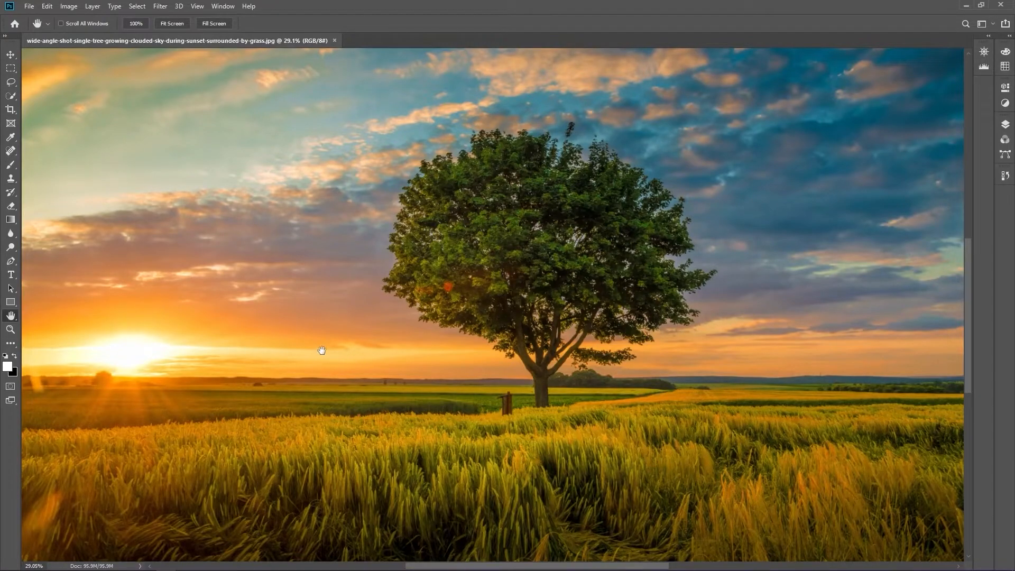
key("f")
key("f")
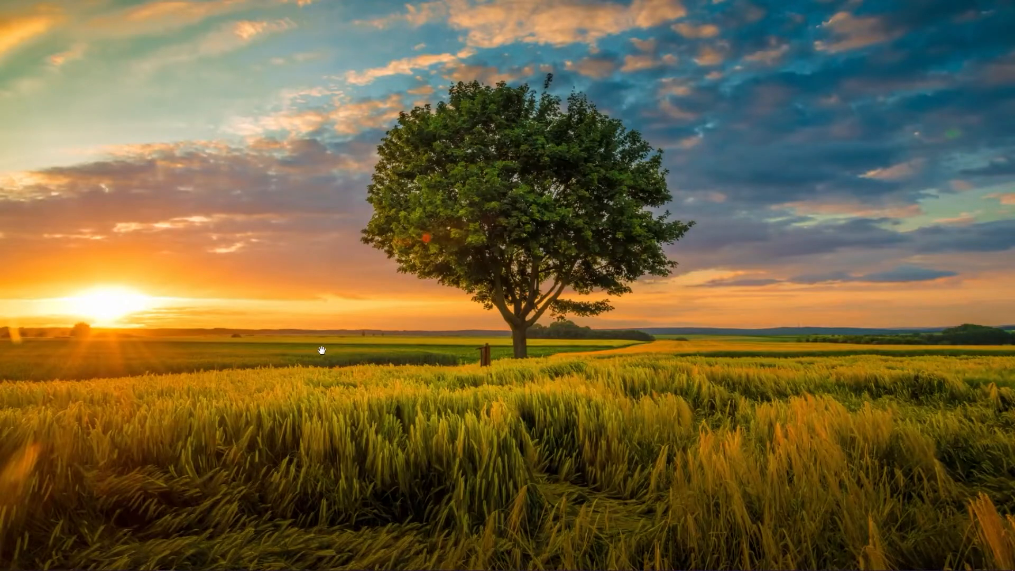
key("f")
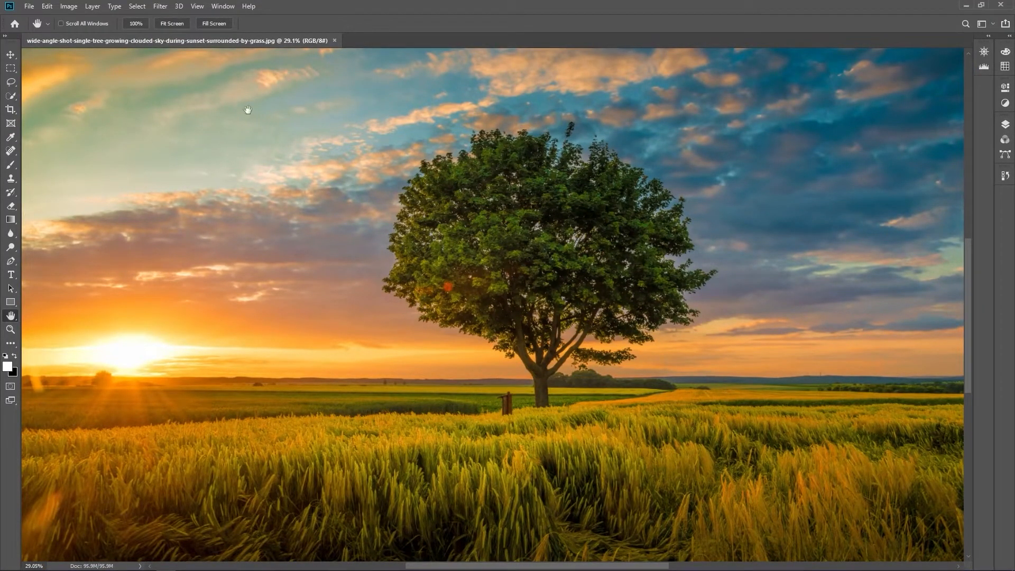
Step: Compare exiting to Standard Screen Mode from Full Screen Mode With Menu Bar and from Full Screen Mode
key("f")
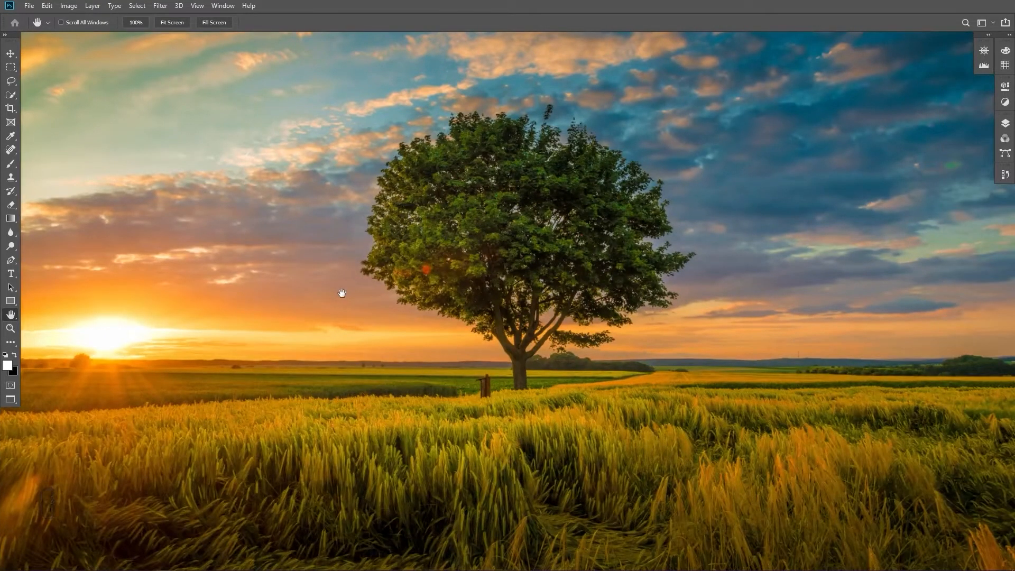
key("Escape")
key("f")
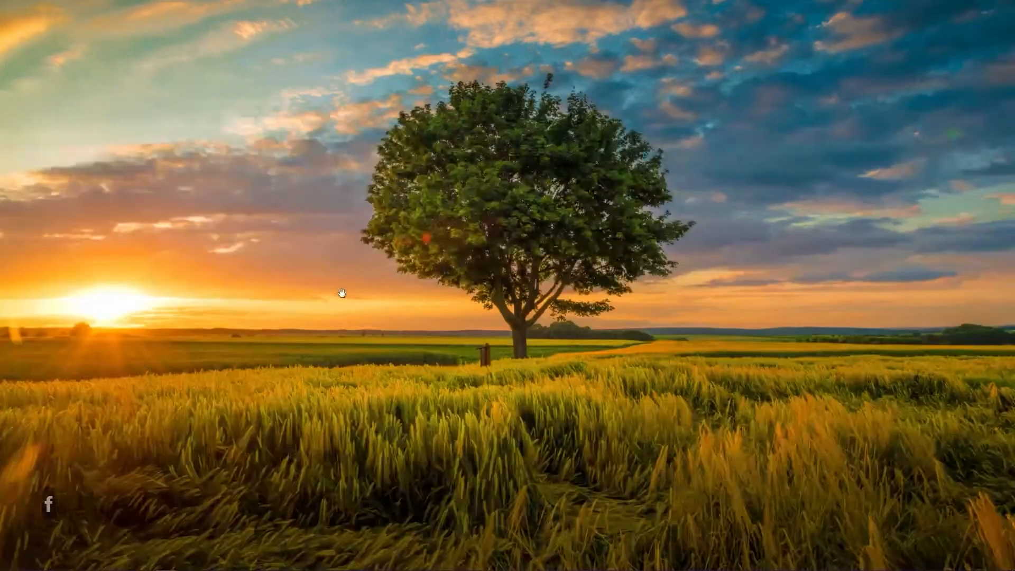
key("Escape")
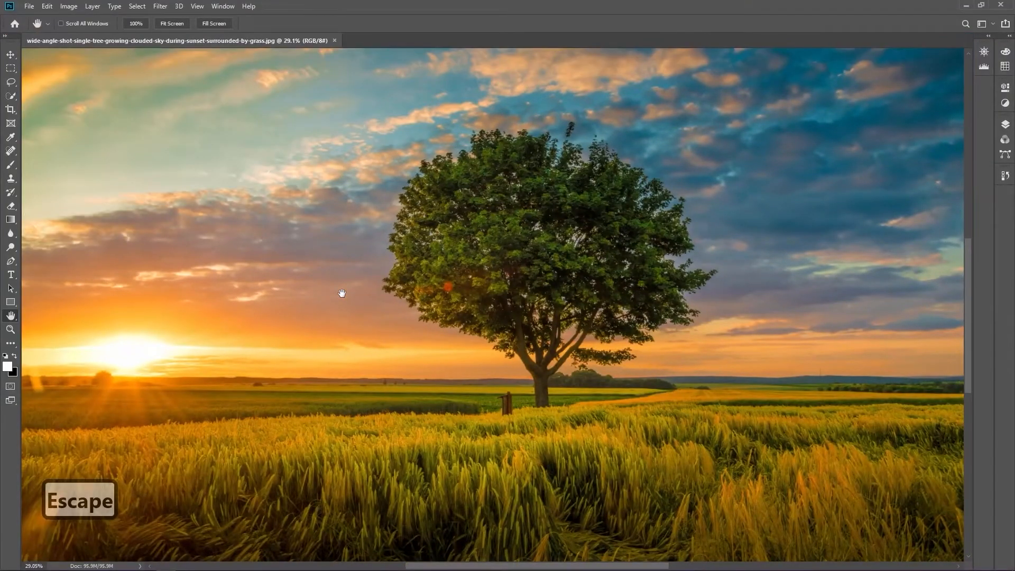
key("f")
key("Escape")
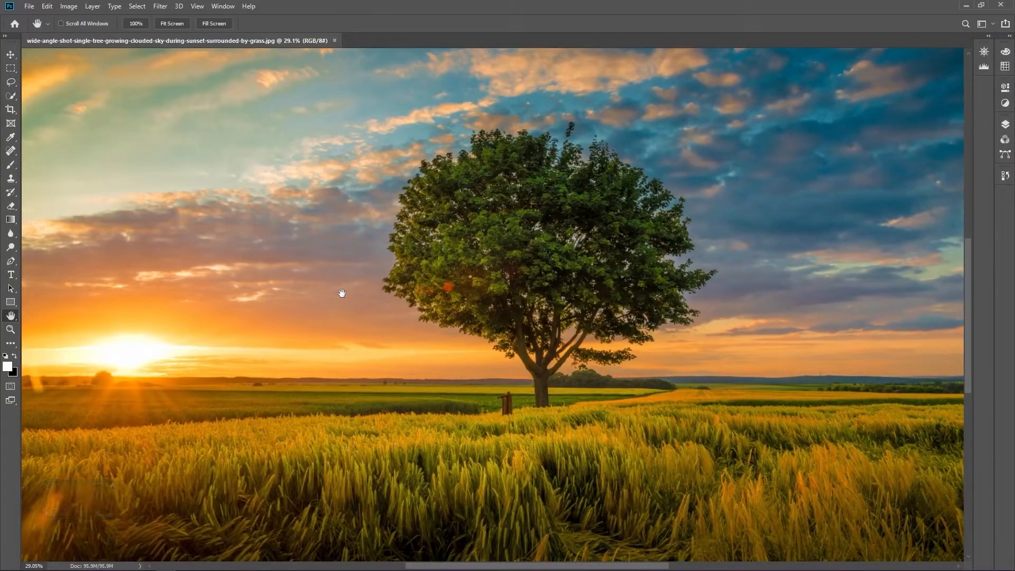